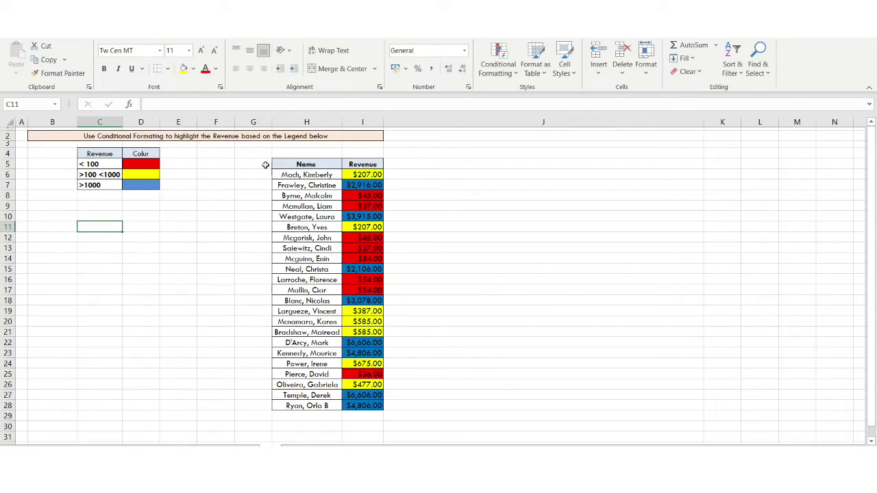
# Review the Revenue values against the colour legend and its revenue thresholds
pyautogui.moveTo(375, 174); pyautogui.dragTo(391, 376)
pyautogui.click(110, 156)
pyautogui.moveTo(109, 156); pyautogui.dragTo(156, 184)
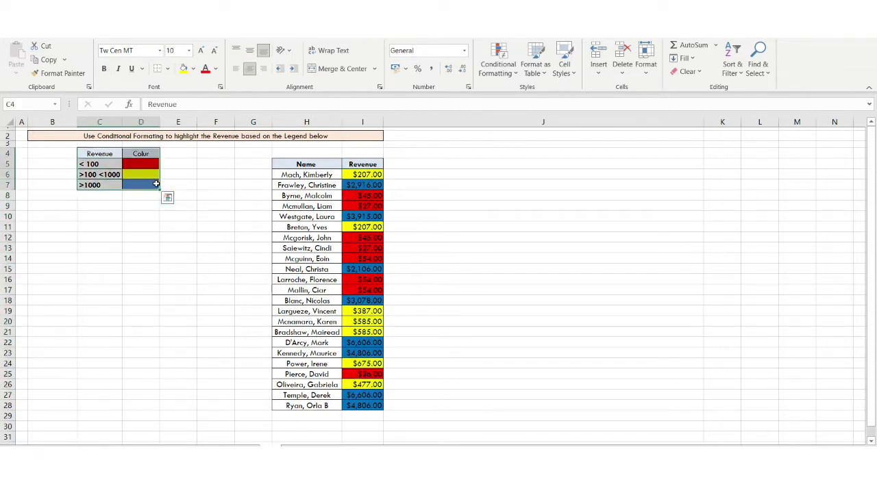
pyautogui.click(106, 165)
pyautogui.moveTo(324, 163); pyautogui.dragTo(368, 406)
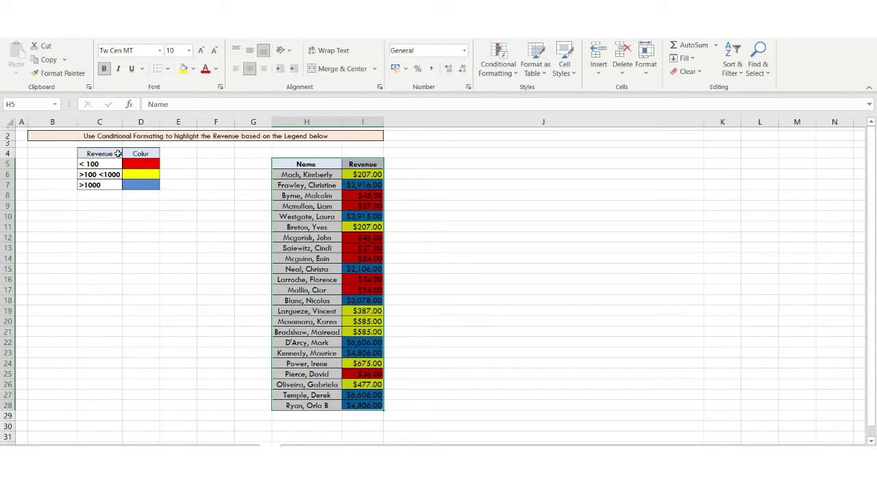
pyautogui.moveTo(130, 165); pyautogui.dragTo(137, 189)
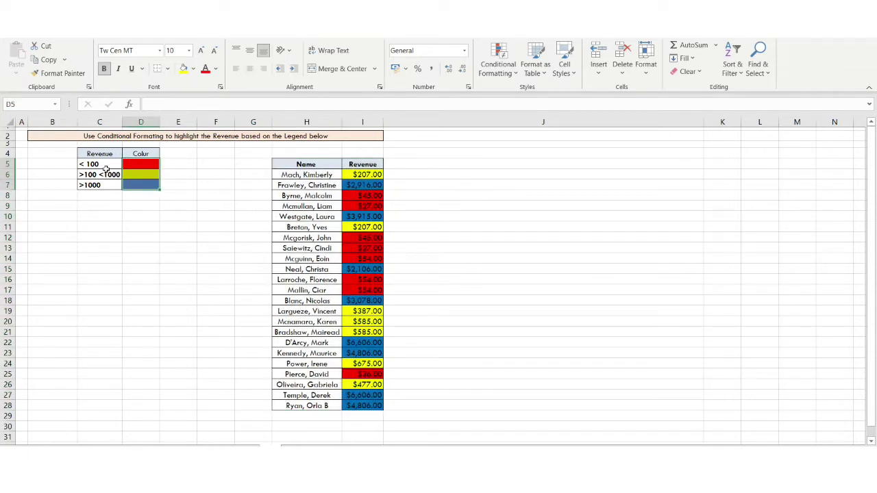
pyautogui.moveTo(100, 154); pyautogui.dragTo(144, 187)
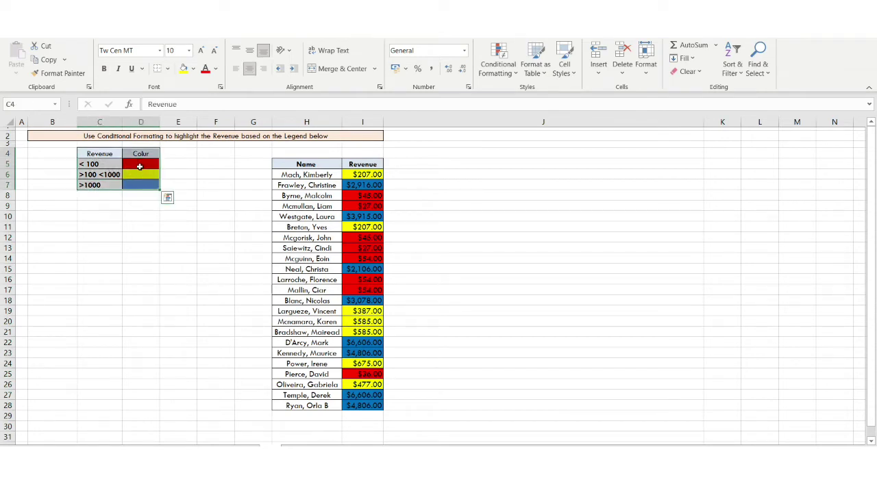
# Check the legend's >100 <1000 yellow and blue entries, then select Revenue values I6:I28
pyautogui.click(91, 174)
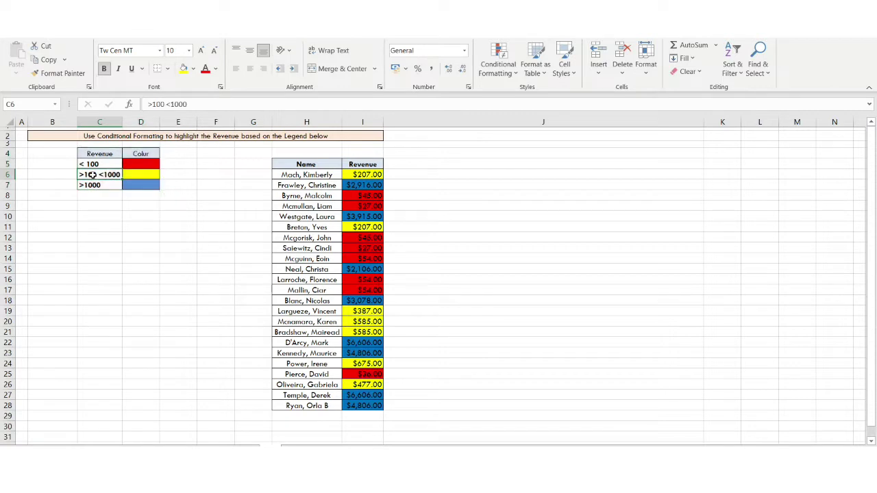
pyautogui.click(140, 174)
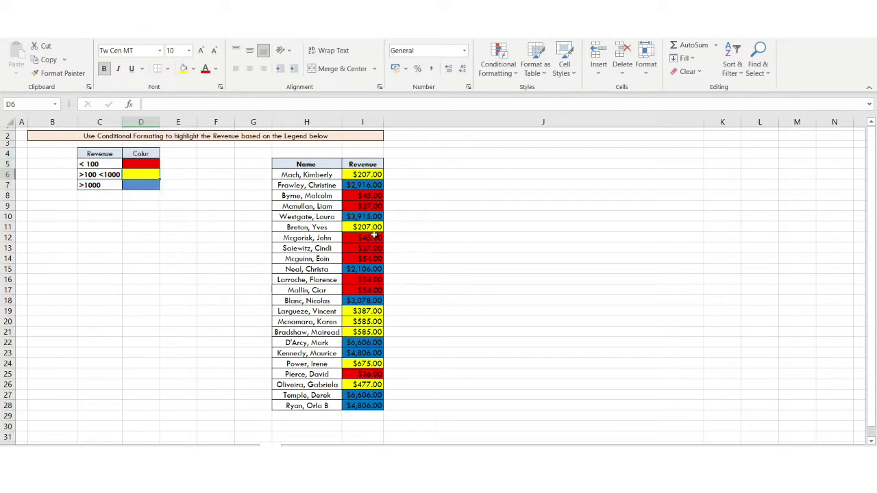
pyautogui.click(134, 186)
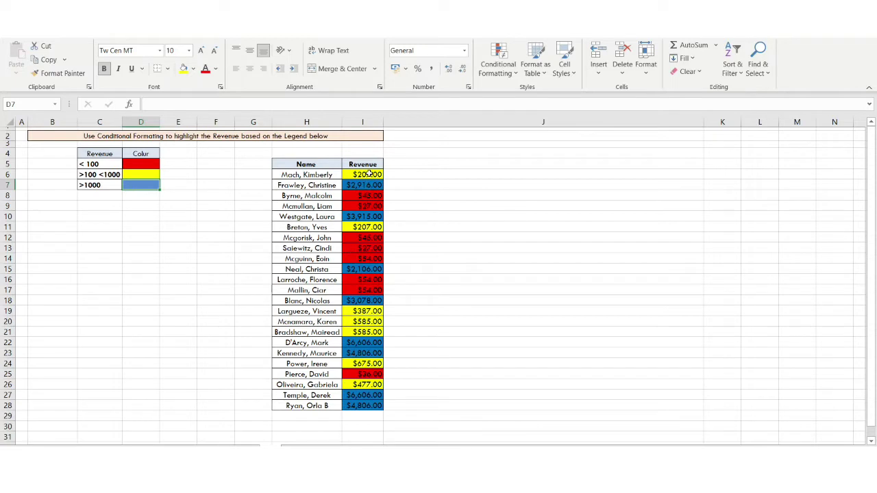
pyautogui.click(372, 270)
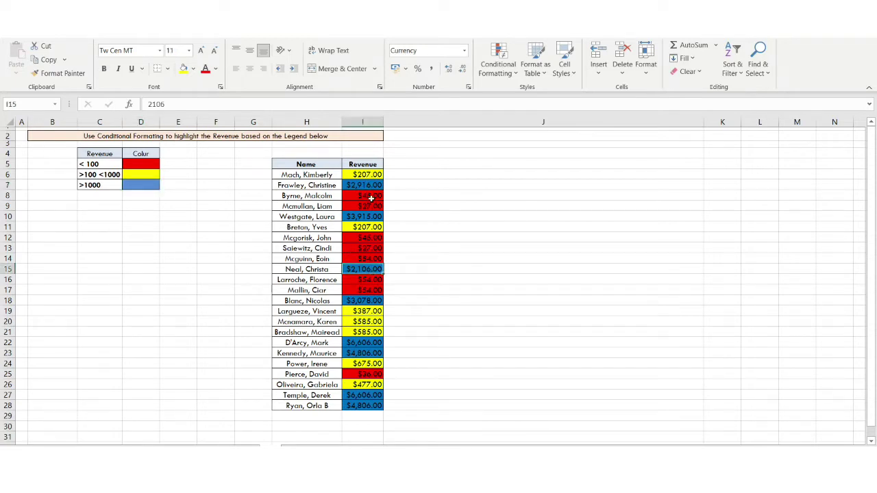
pyautogui.moveTo(367, 187); pyautogui.dragTo(376, 236)
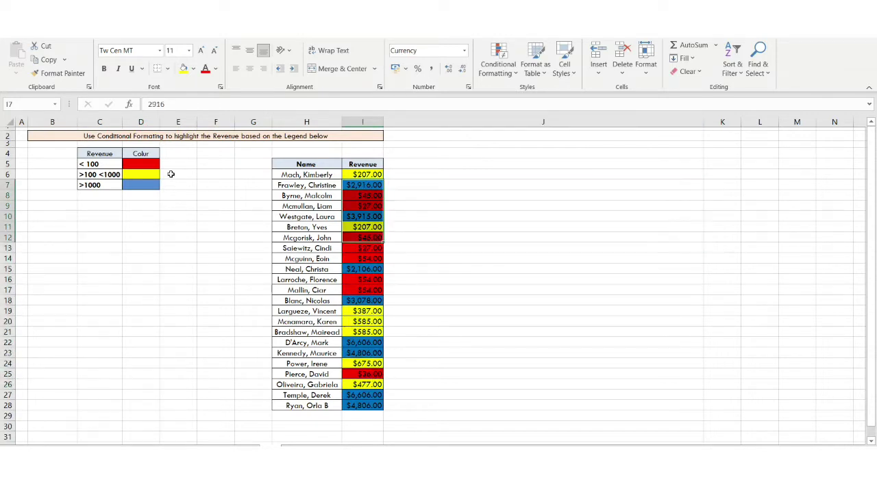
pyautogui.moveTo(145, 165); pyautogui.dragTo(145, 196)
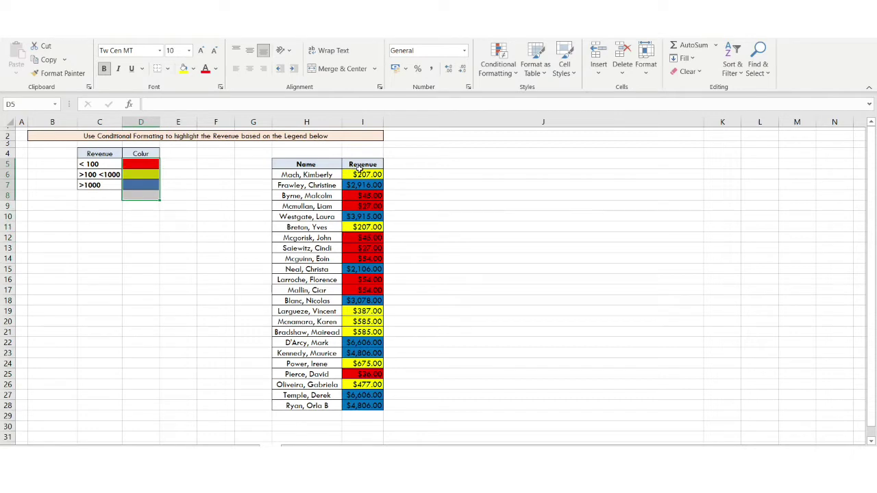
pyautogui.moveTo(361, 174); pyautogui.dragTo(373, 407)
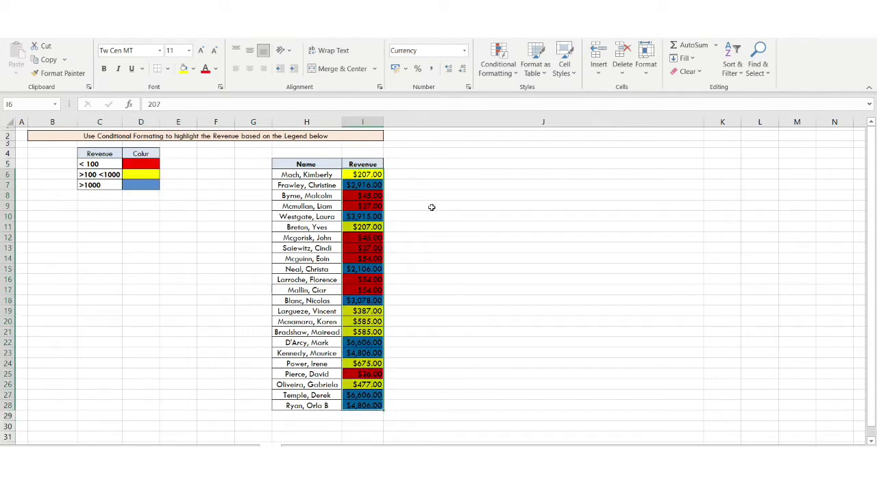
# Clear all conditional formatting rules from the entire sheet
pyautogui.click(501, 78)
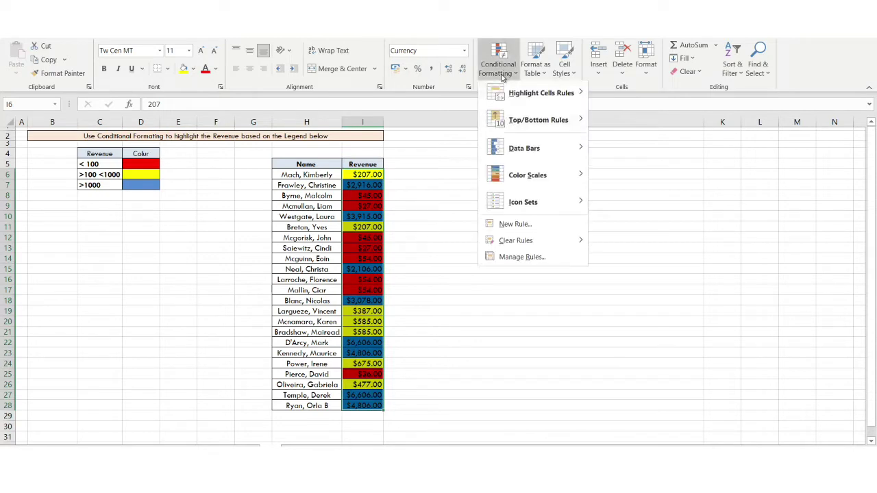
pyautogui.moveTo(558, 249)
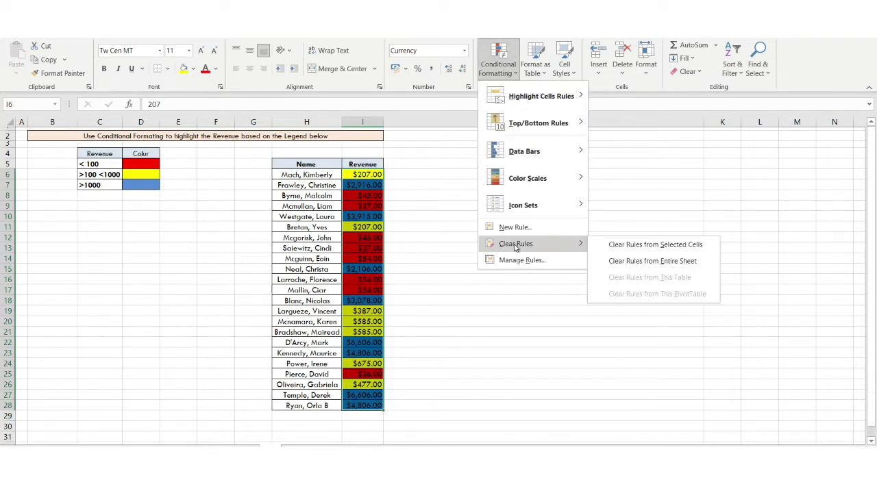
pyautogui.click(653, 262)
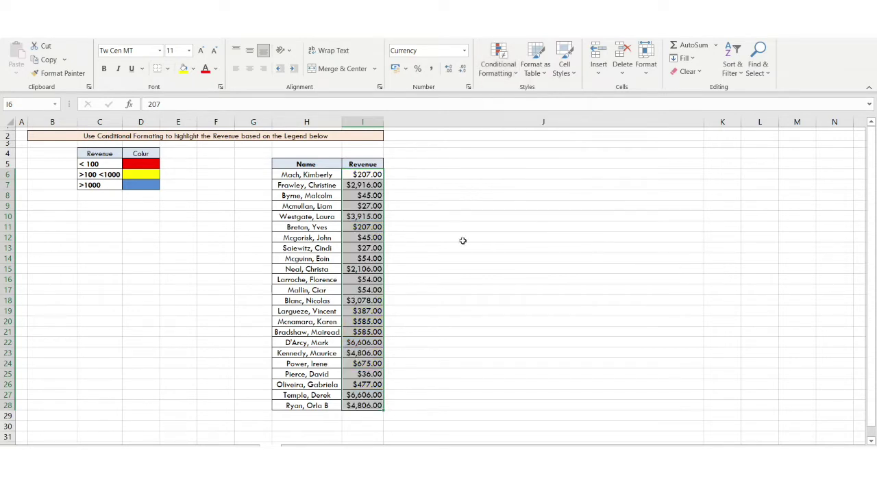
# Reselect the Revenue values I6 through I28
pyautogui.click(395, 217)
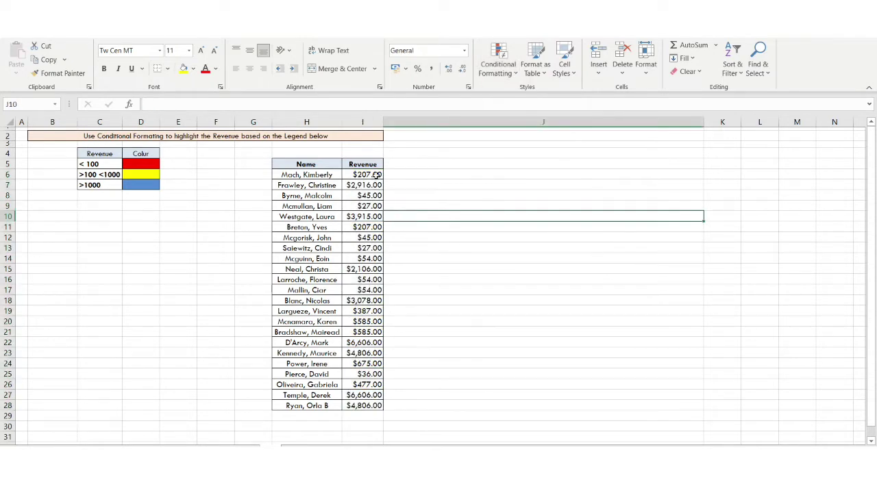
pyautogui.click(376, 176)
pyautogui.moveTo(376, 175); pyautogui.dragTo(361, 404)
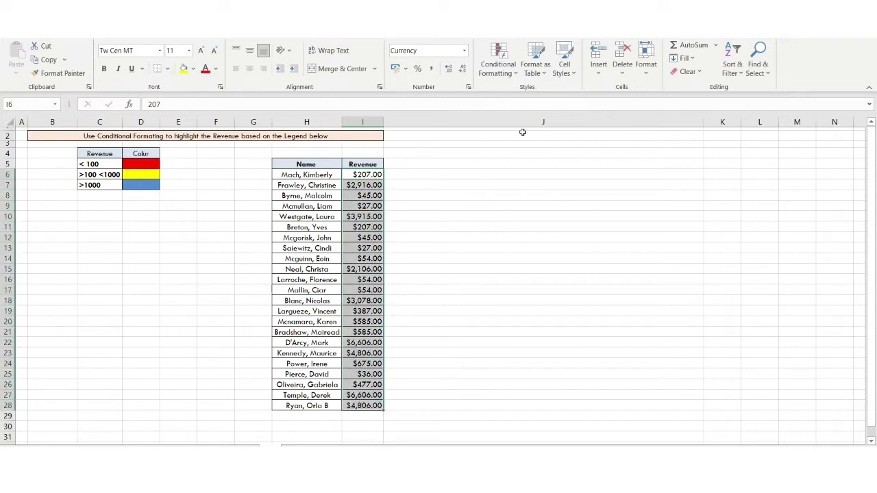
# Create a 'Format only cells that contain' rule for cell values between 0 and 100
pyautogui.click(508, 74)
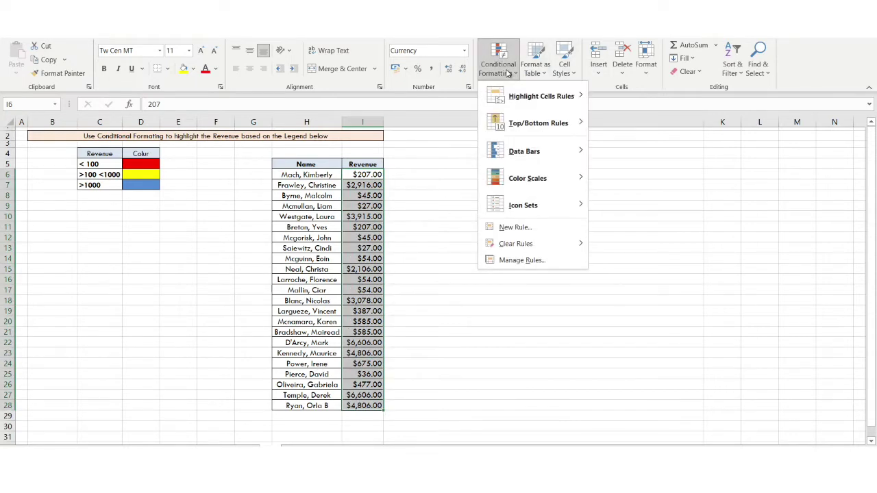
pyautogui.click(522, 228)
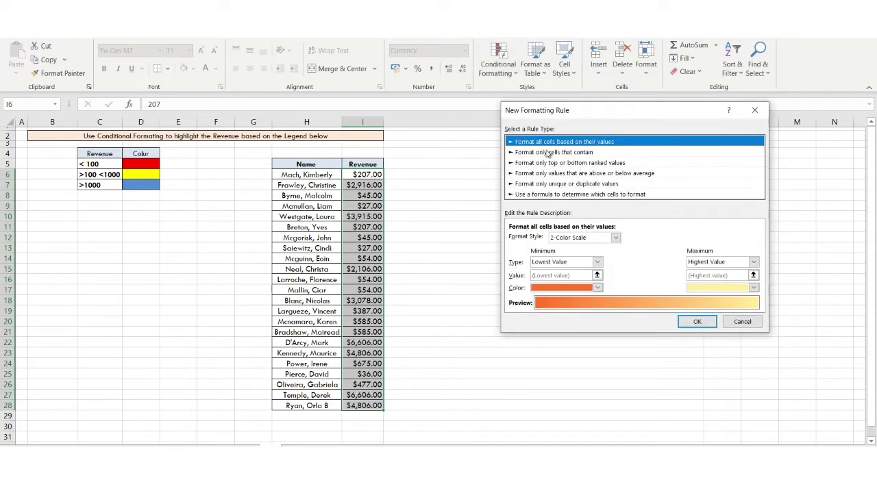
pyautogui.click(548, 152)
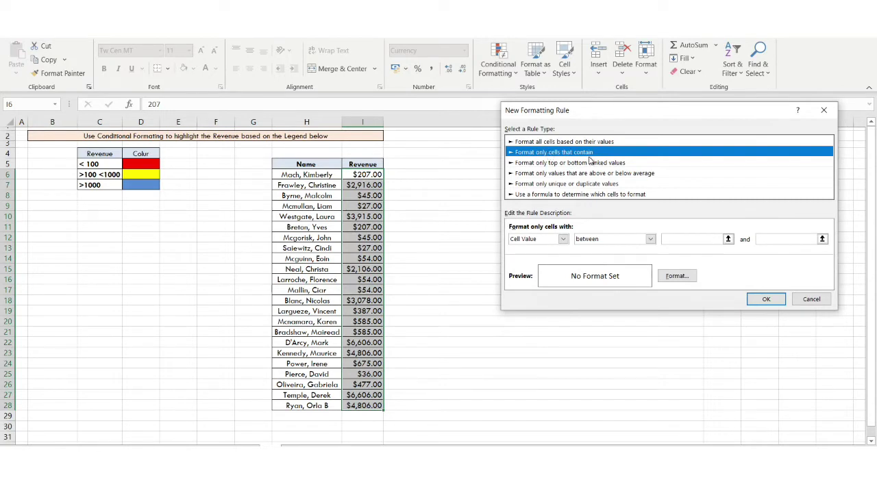
pyautogui.click(563, 240)
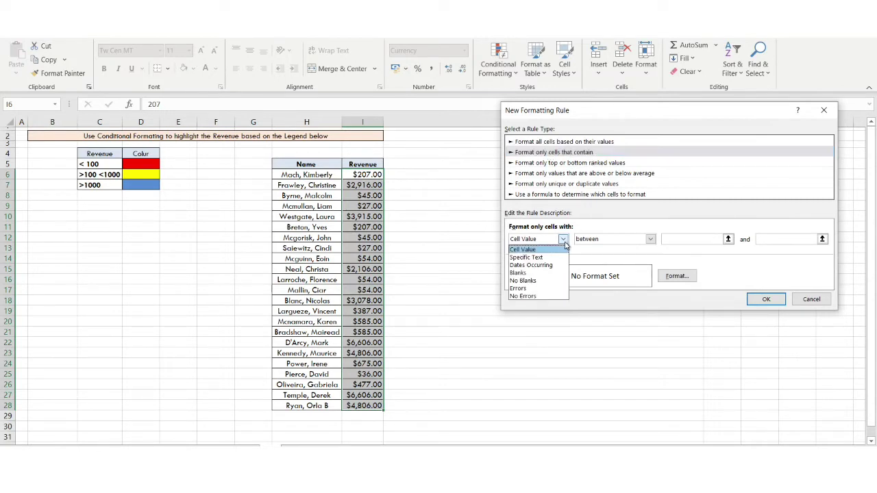
pyautogui.click(565, 245)
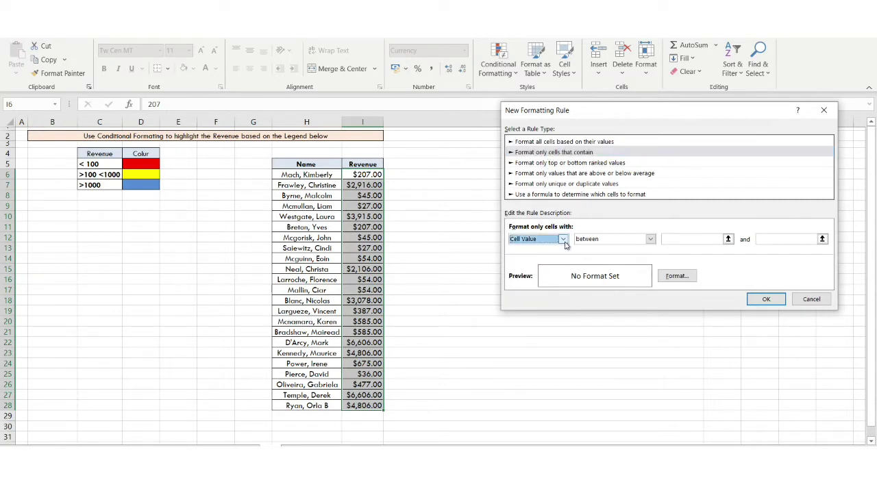
pyautogui.click(651, 239)
pyautogui.click(652, 239)
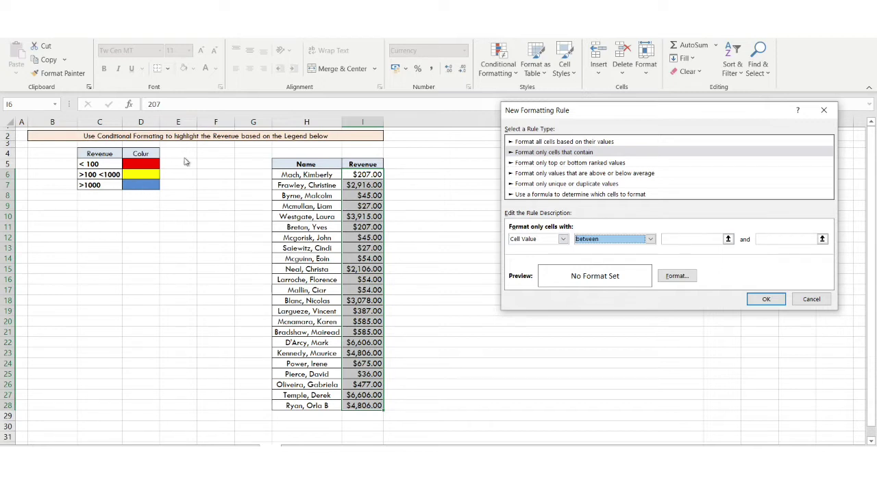
pyautogui.click(711, 238)
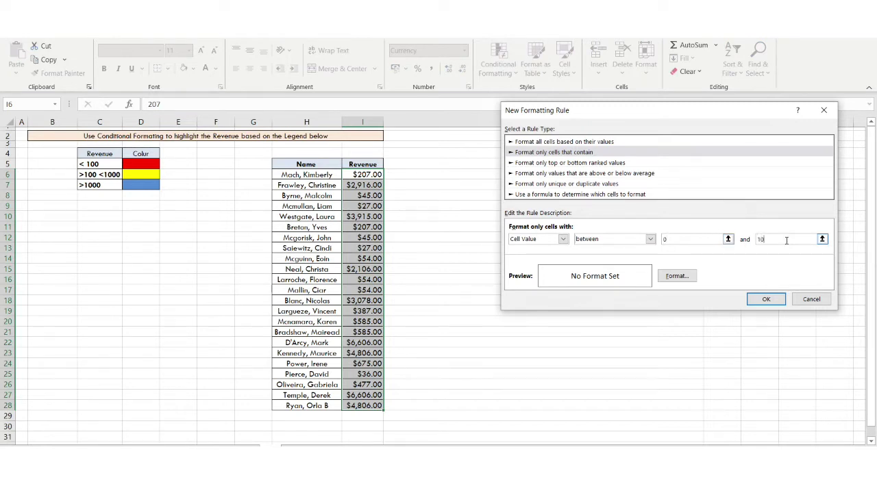
pyautogui.click(669, 279)
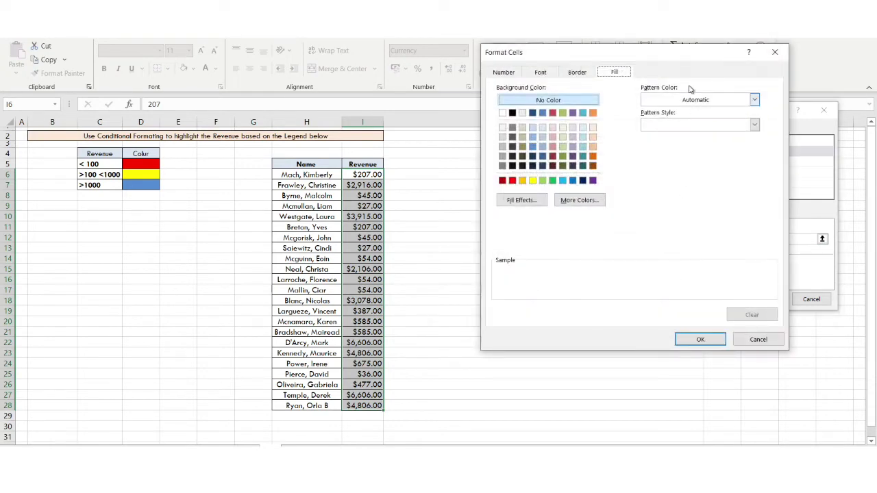
# Give the 0–100 rule a red fill and apply it to the Revenue values
pyautogui.moveTo(677, 54); pyautogui.dragTo(440, 92)
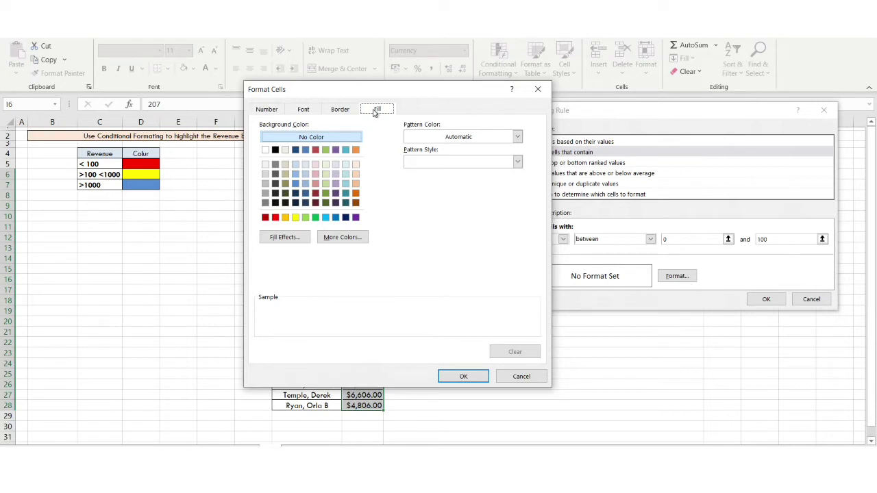
pyautogui.click(275, 217)
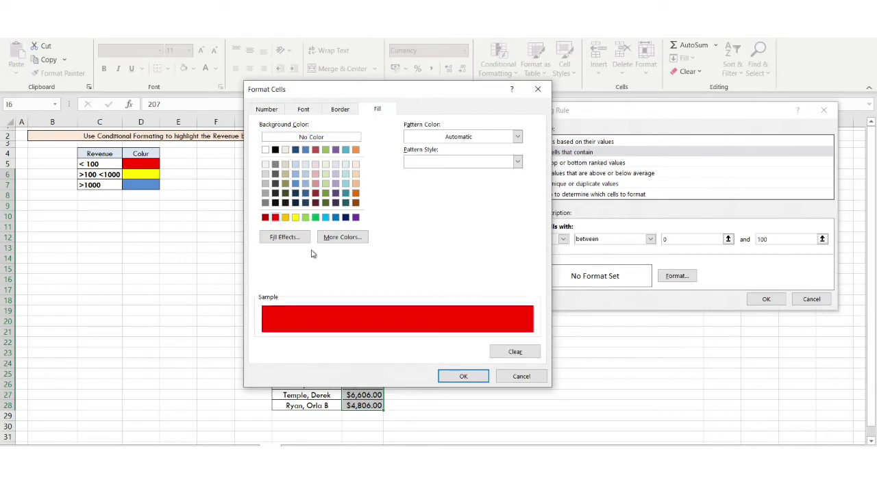
pyautogui.click(453, 376)
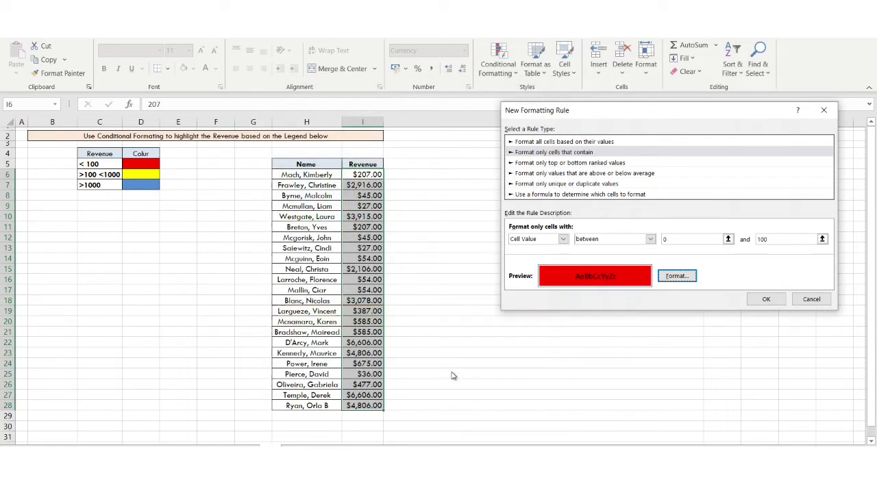
pyautogui.click(765, 299)
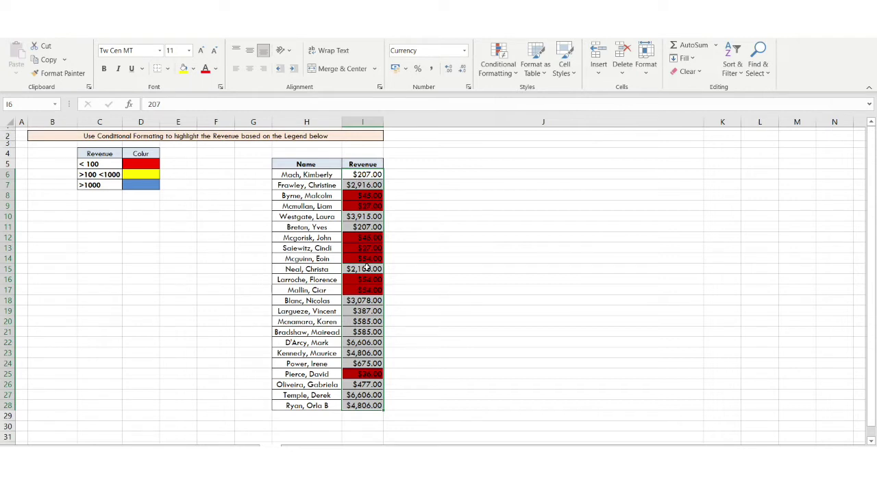
pyautogui.click(497, 66)
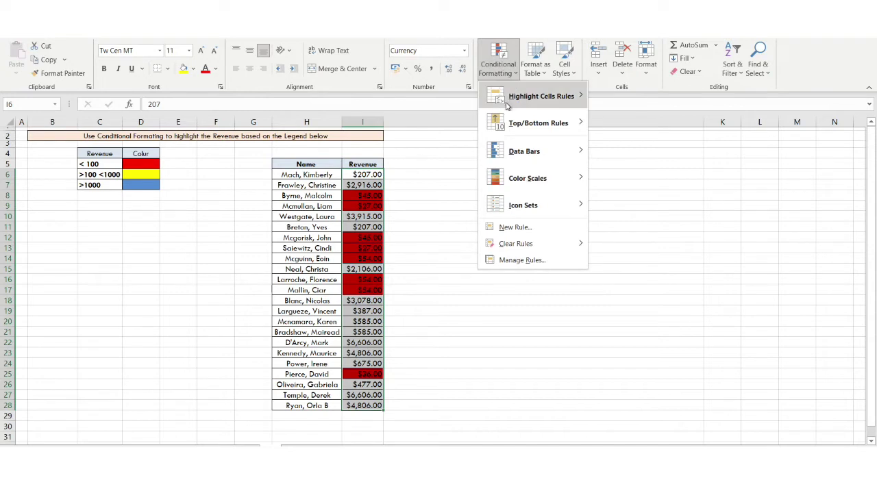
# Create a 'cell value between 100 and 1000' rule with a yellow fill and apply it
pyautogui.moveTo(520, 178)
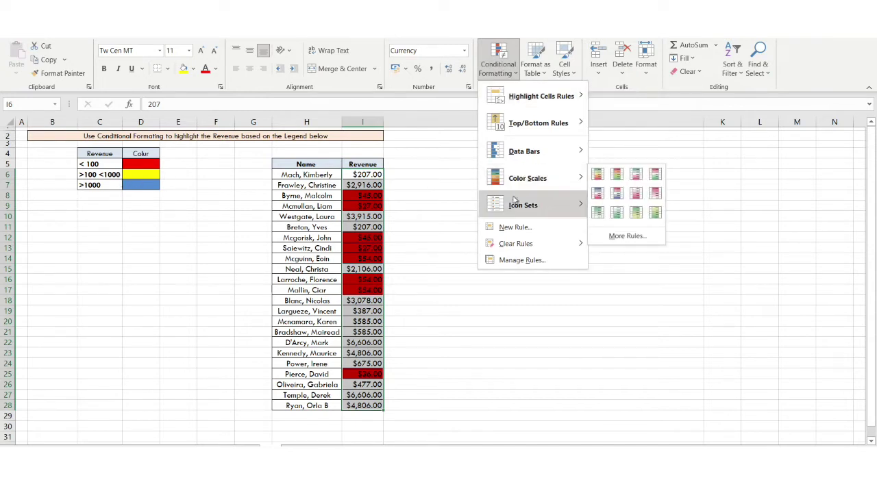
pyautogui.click(552, 234)
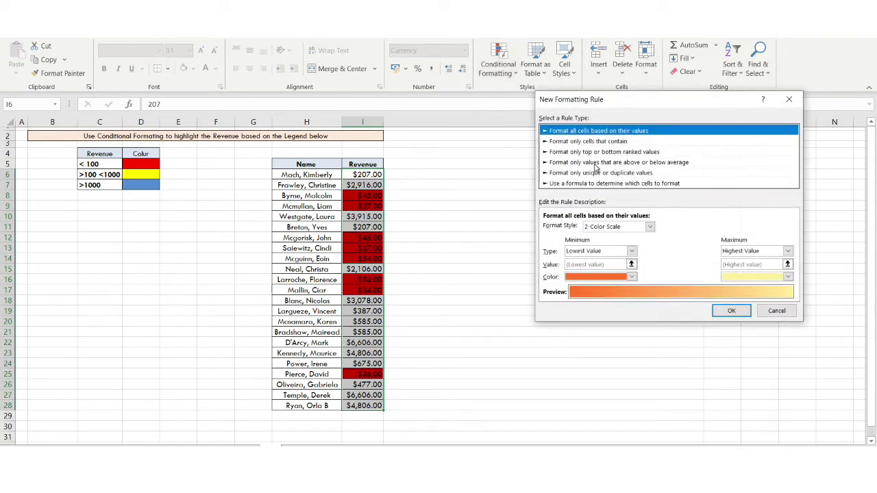
pyautogui.click(595, 142)
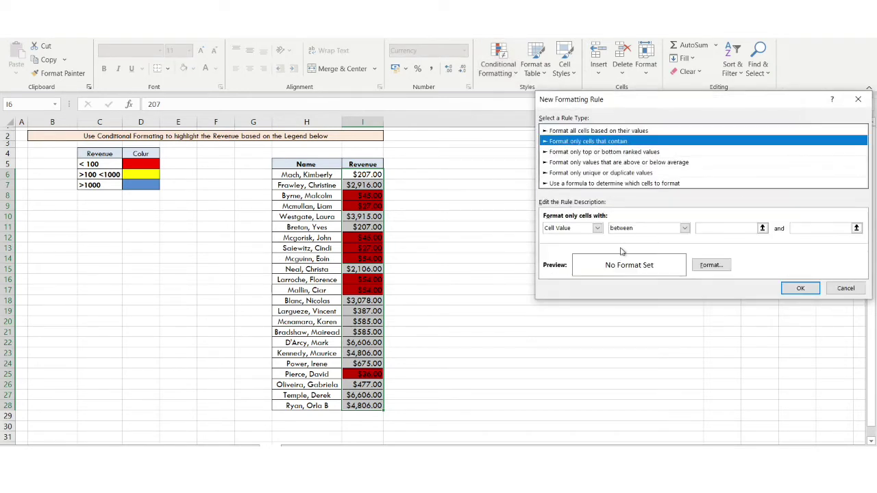
pyautogui.moveTo(646, 108); pyautogui.dragTo(510, 108)
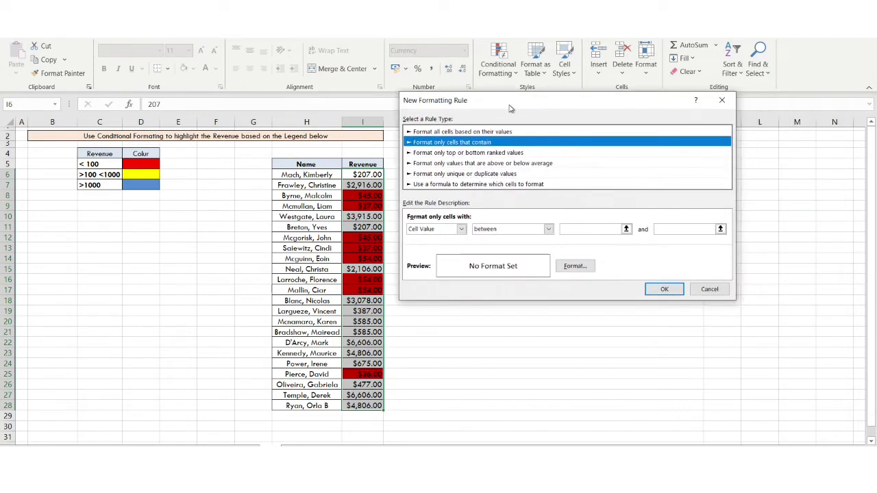
pyautogui.click(579, 230)
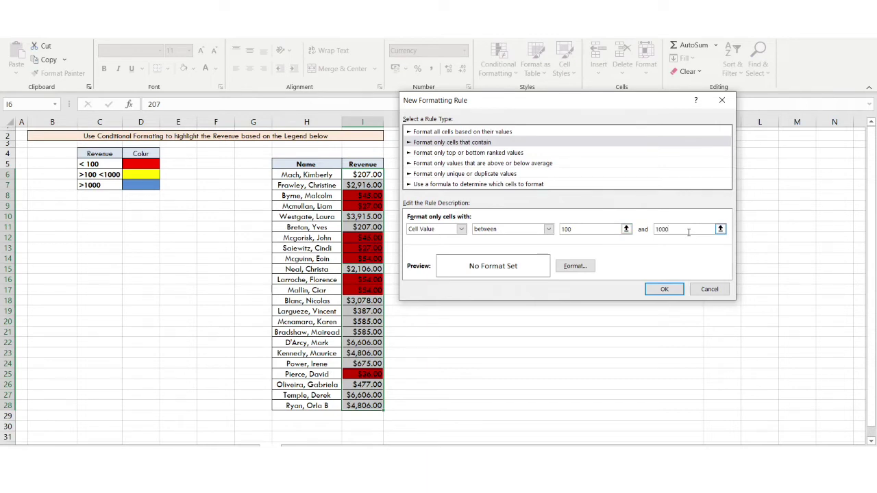
pyautogui.click(566, 269)
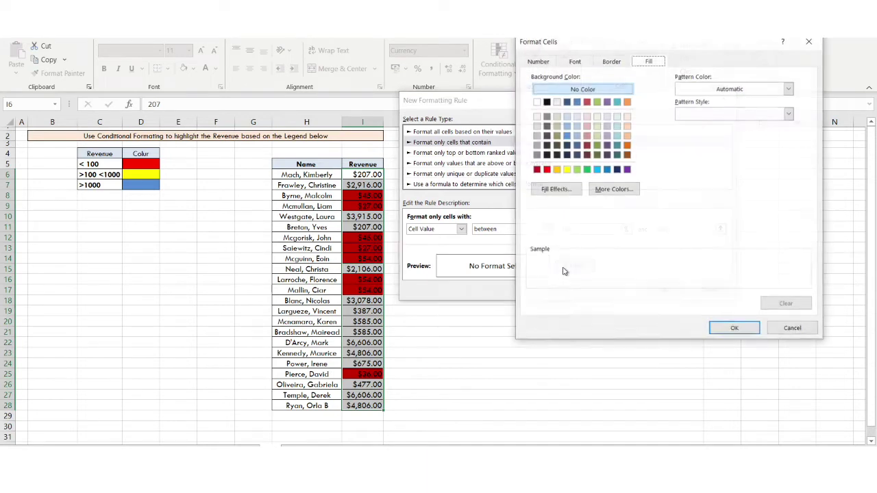
pyautogui.click(566, 169)
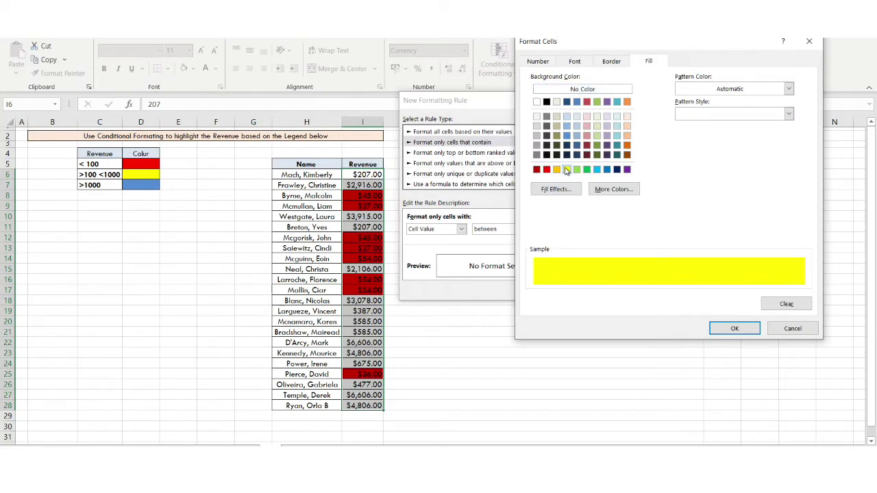
pyautogui.click(730, 329)
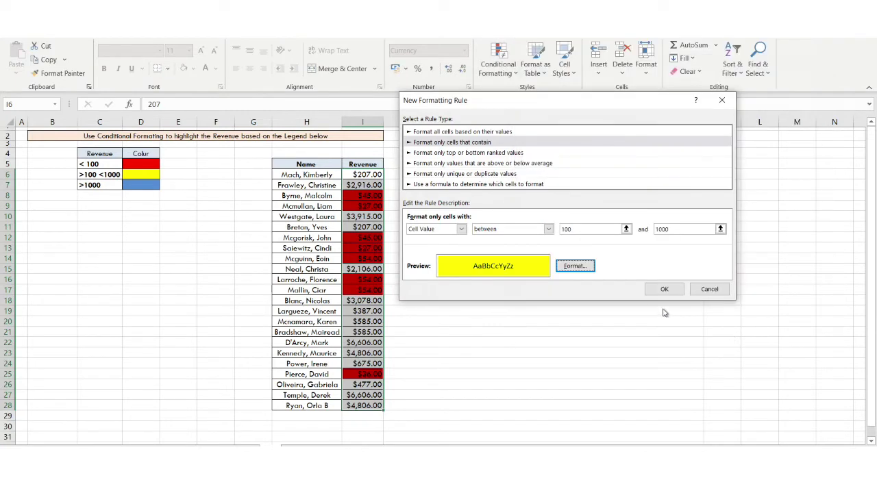
pyautogui.click(661, 289)
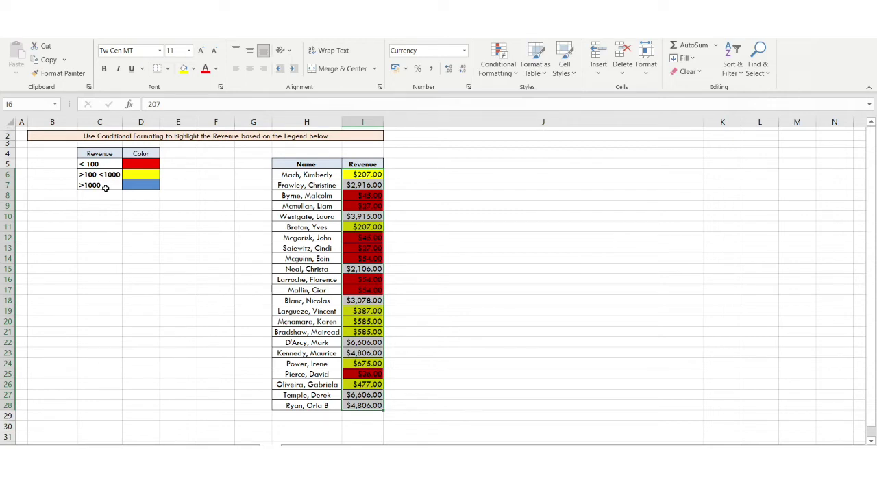
pyautogui.click(513, 71)
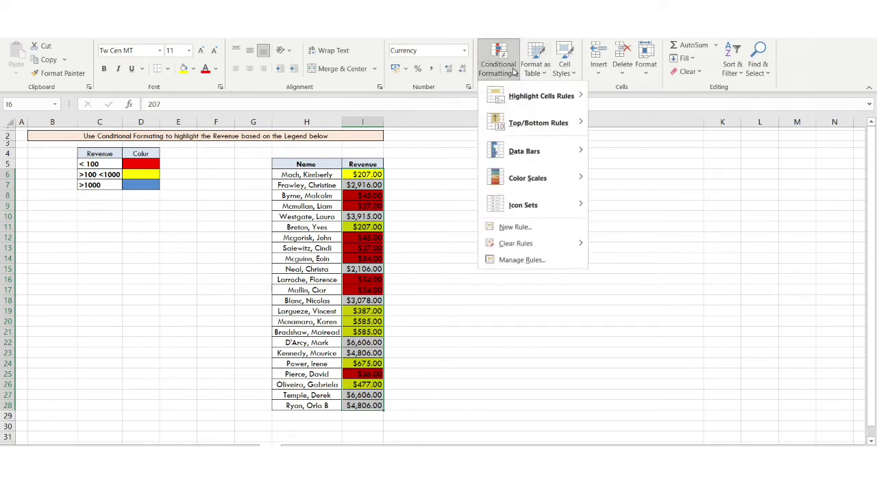
pyautogui.click(532, 233)
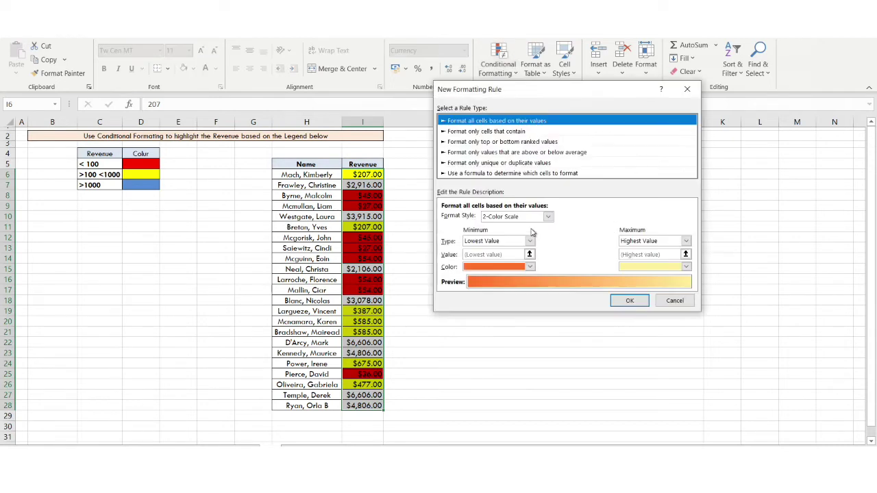
pyautogui.click(493, 131)
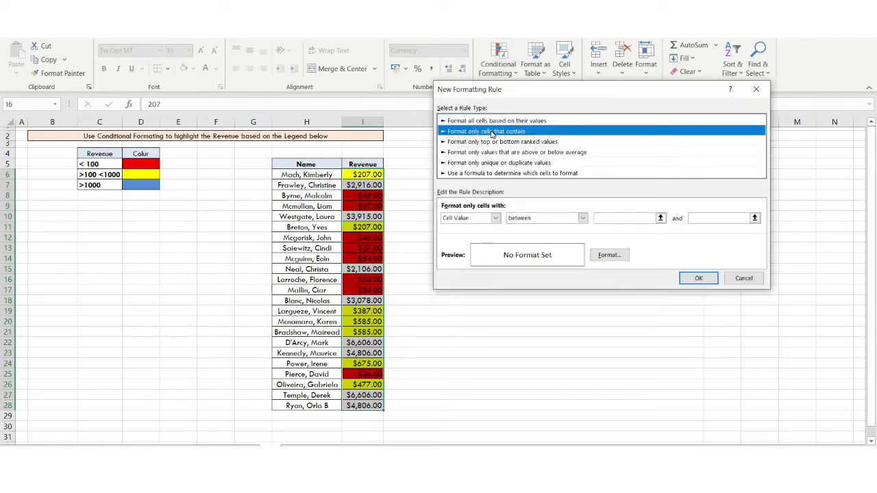
pyautogui.click(613, 219)
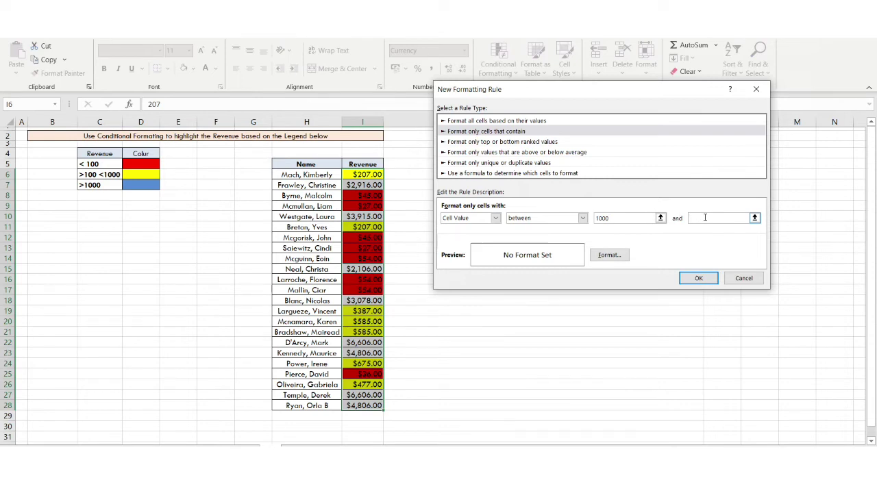
pyautogui.click(755, 90)
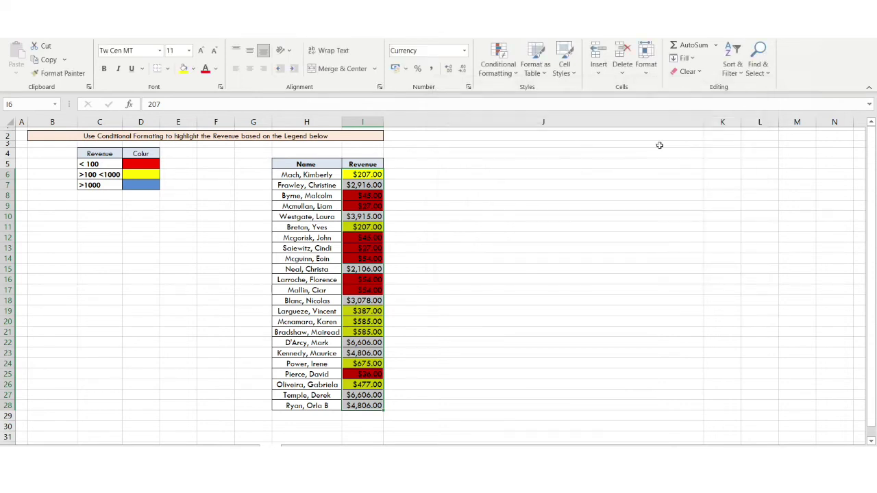
pyautogui.click(448, 206)
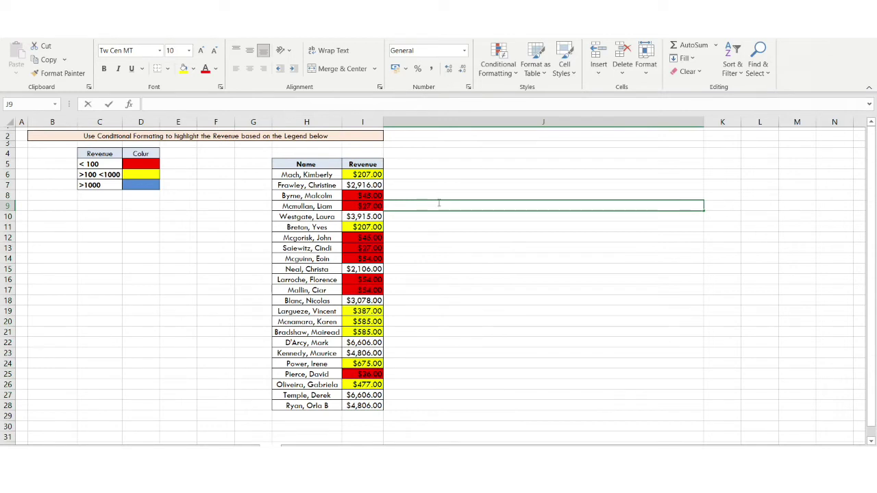
# Enter =MAX(I6:I28) in J9 to find the top revenue, $6,606.00
pyautogui.doubleClick(439, 203)
pyautogui.write('=max(')
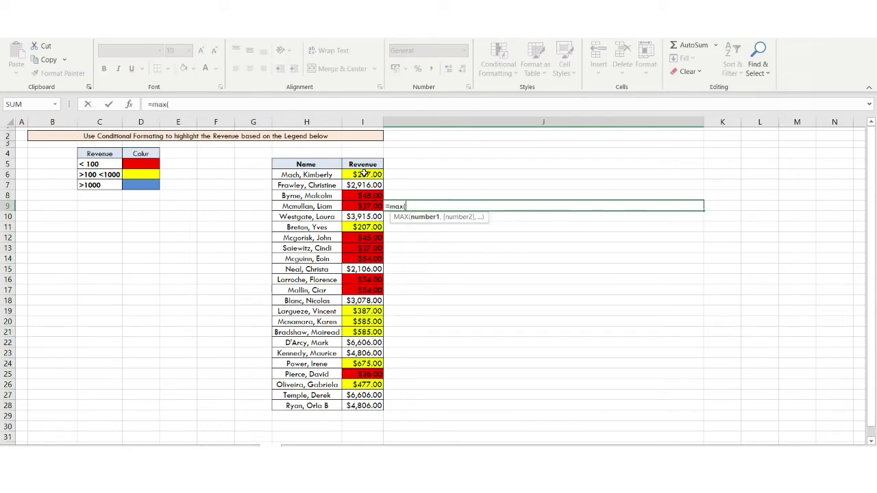
pyautogui.moveTo(363, 176); pyautogui.dragTo(357, 406)
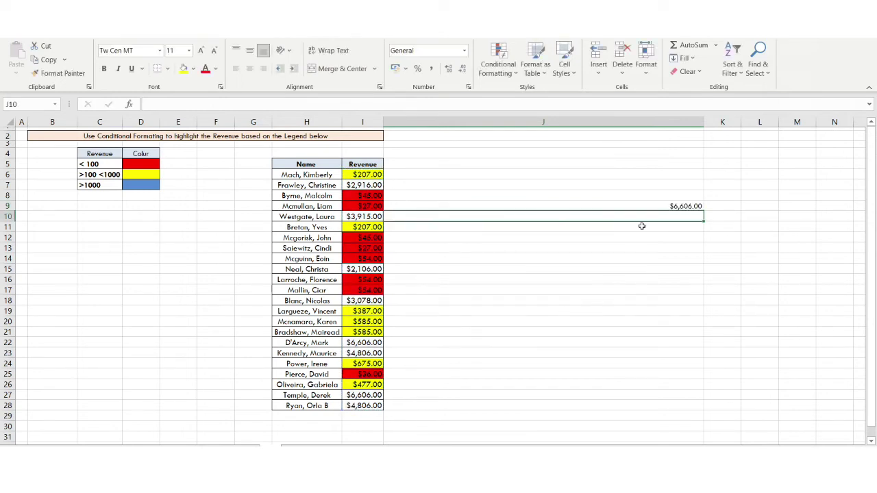
pyautogui.click(643, 203)
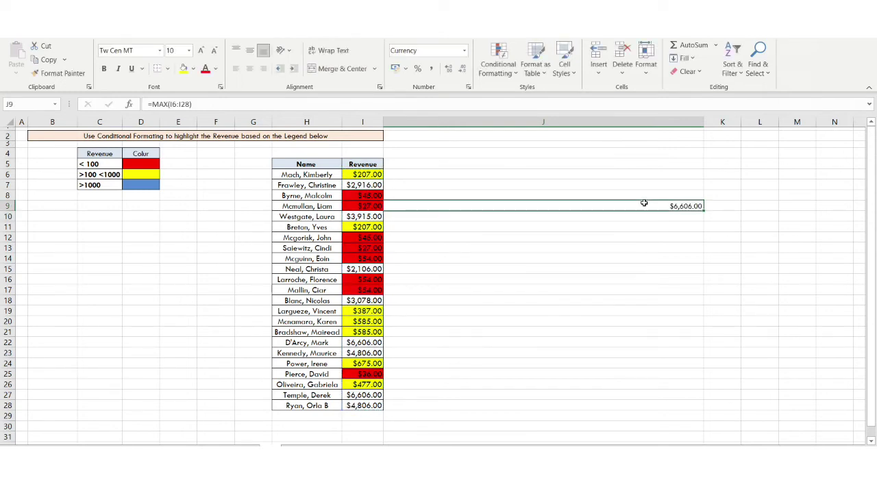
pyautogui.click(499, 65)
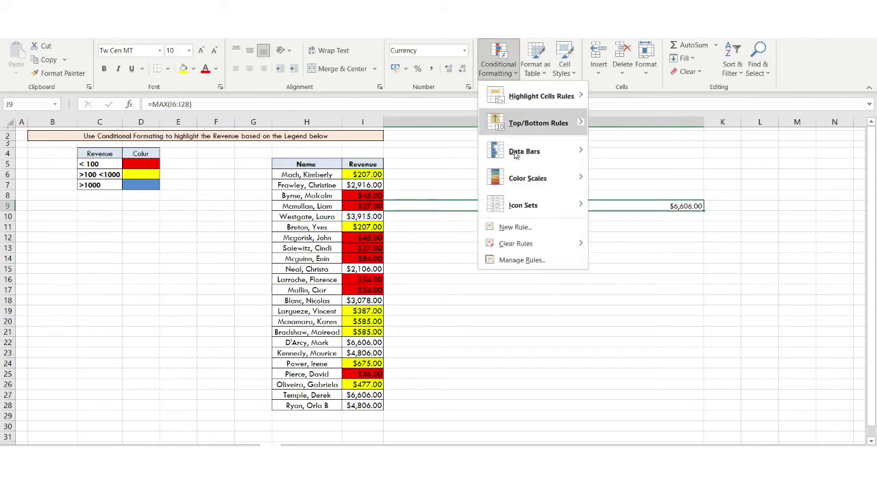
# Set up a new rule for Revenue I6:I28 with cell value between 1000 and 6606
pyautogui.click(522, 230)
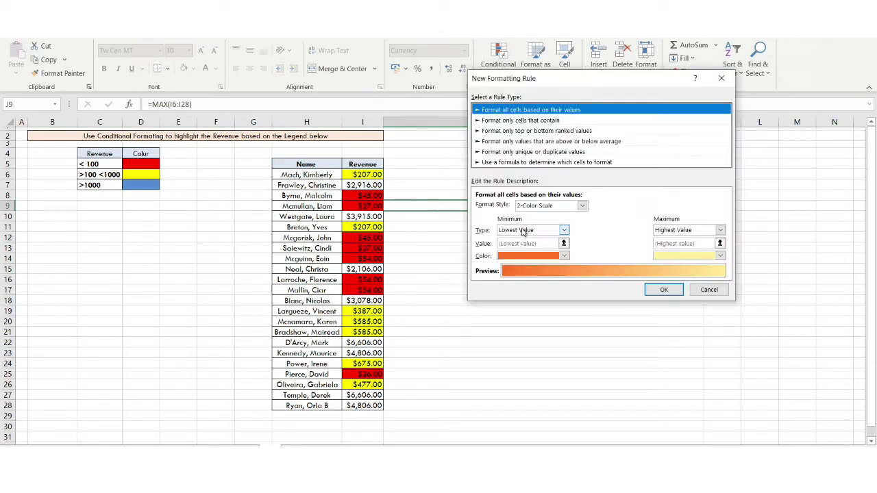
pyautogui.click(724, 79)
pyautogui.moveTo(362, 175); pyautogui.dragTo(365, 405)
pyautogui.click(504, 68)
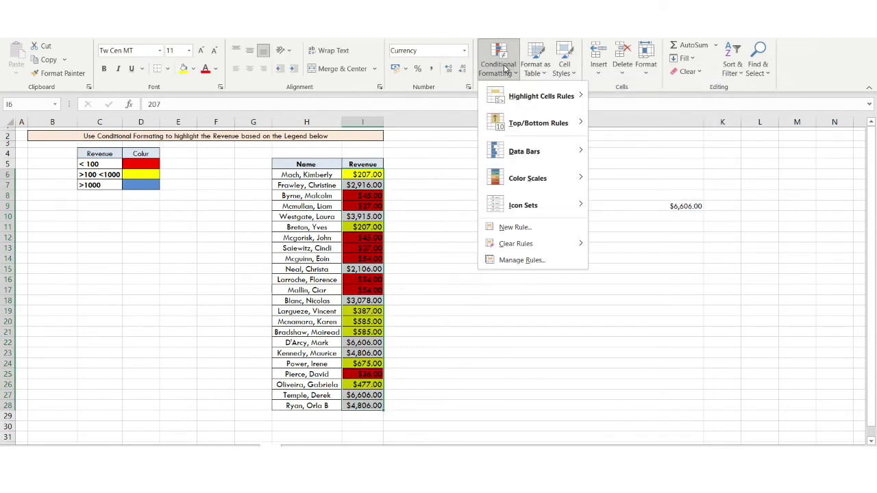
pyautogui.click(541, 230)
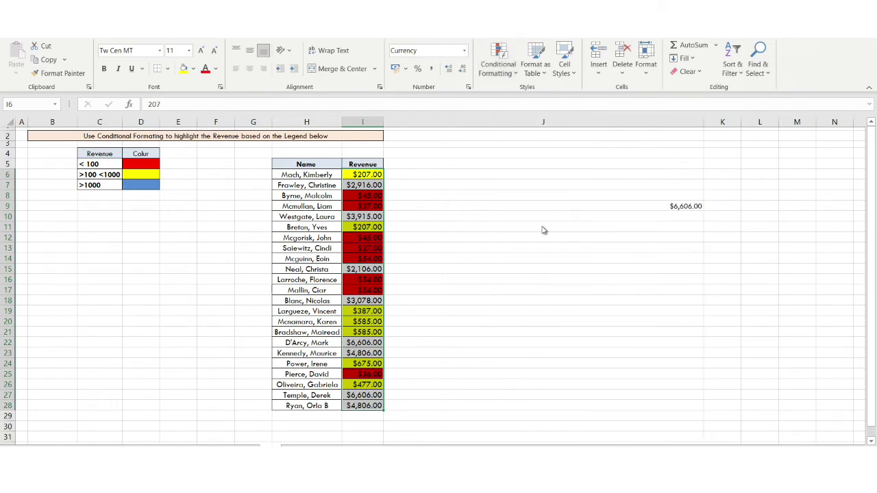
pyautogui.click(567, 263)
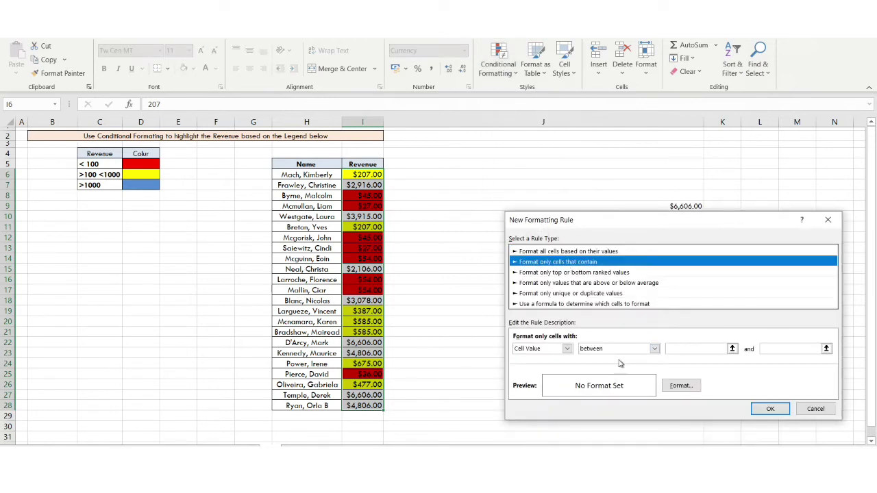
pyautogui.click(673, 350)
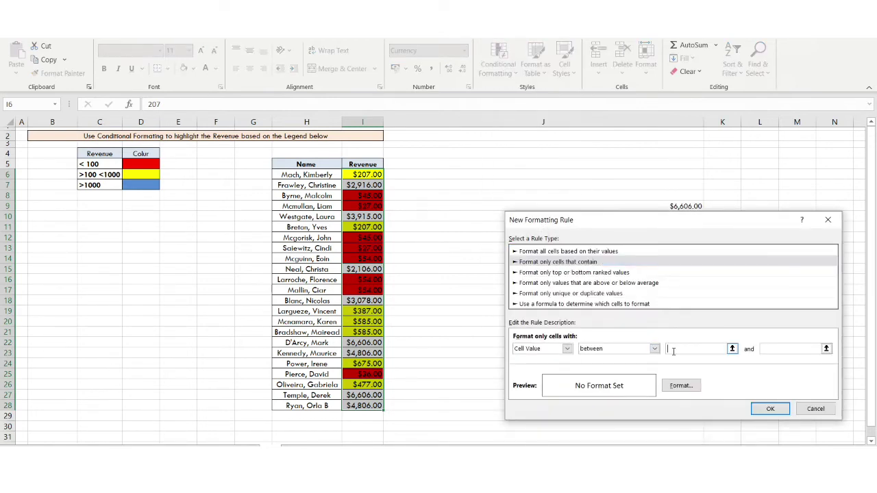
pyautogui.write('1000')
pyautogui.click(782, 350)
# Give the 1000–6606 rule a light blue fill and apply it
pyautogui.click(675, 385)
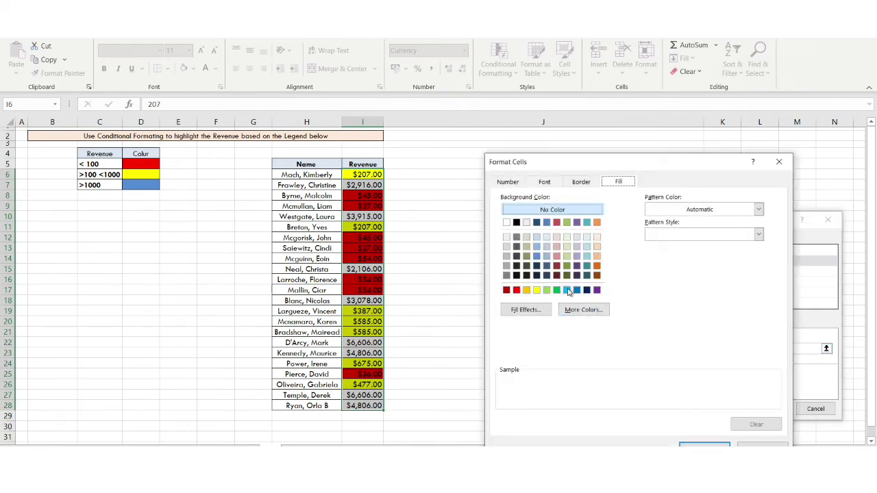
pyautogui.click(567, 290)
pyautogui.click(706, 444)
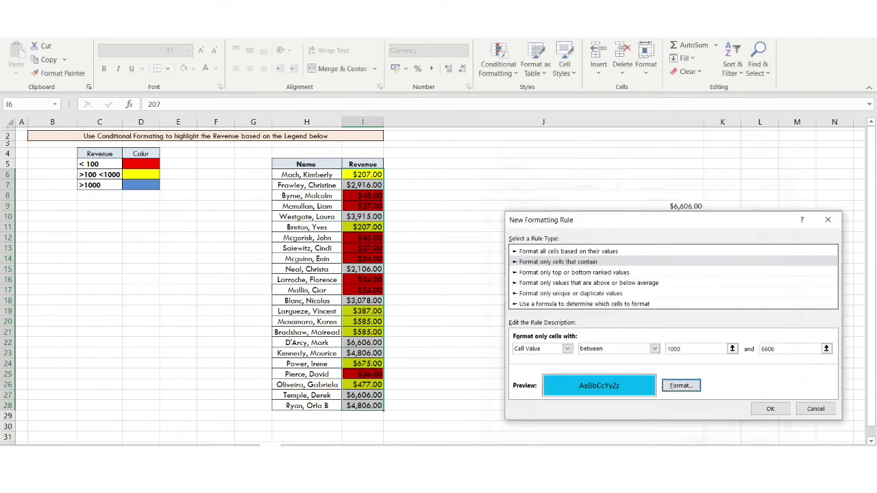
pyautogui.click(777, 411)
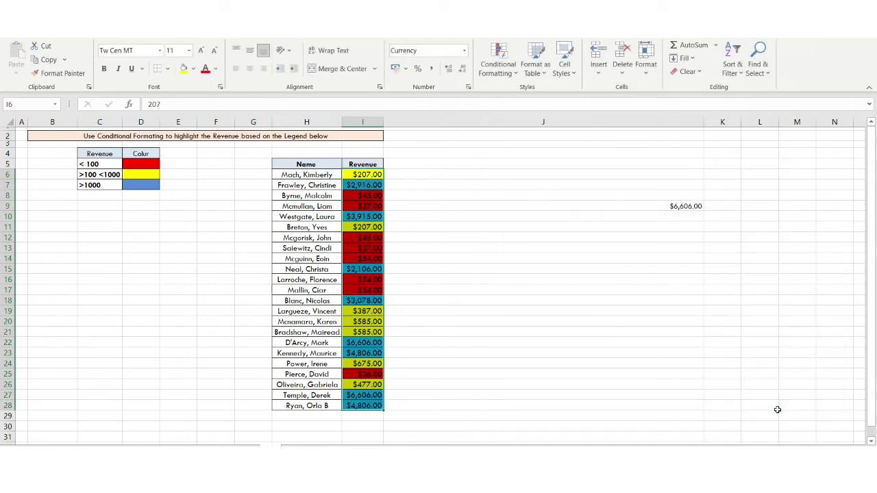
pyautogui.click(359, 281)
pyautogui.click(595, 210)
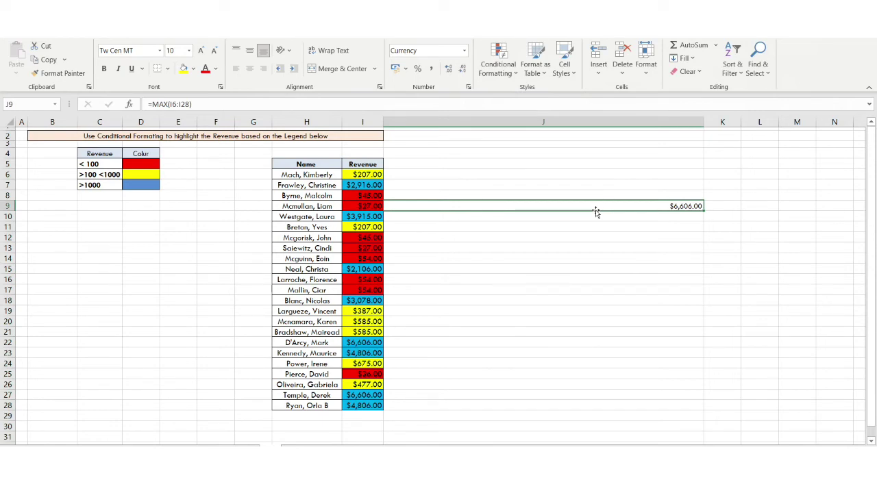
# Undo the 1000–6606 light blue rule so values over 1000 are unshaded again
pyautogui.moveTo(355, 183); pyautogui.dragTo(373, 406)
pyautogui.click(446, 266)
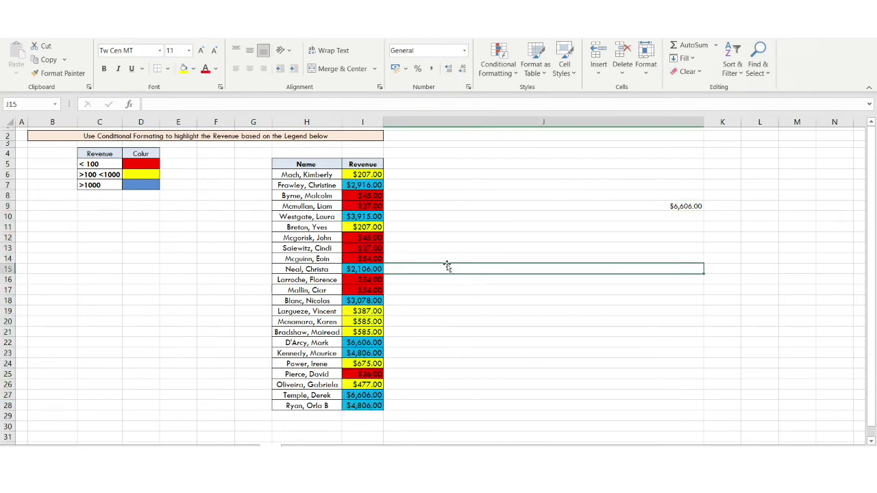
pyautogui.click(364, 176)
pyautogui.hotkey('ctrl', 'shift', 'Down')
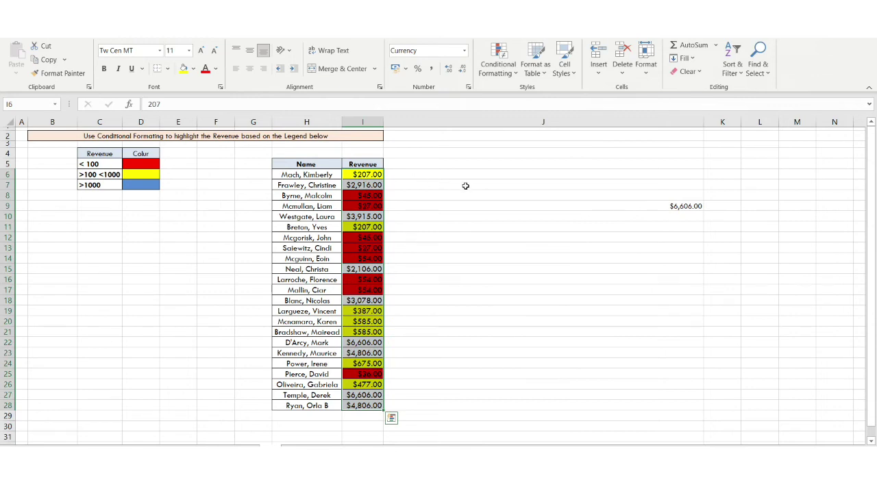
pyautogui.click(498, 63)
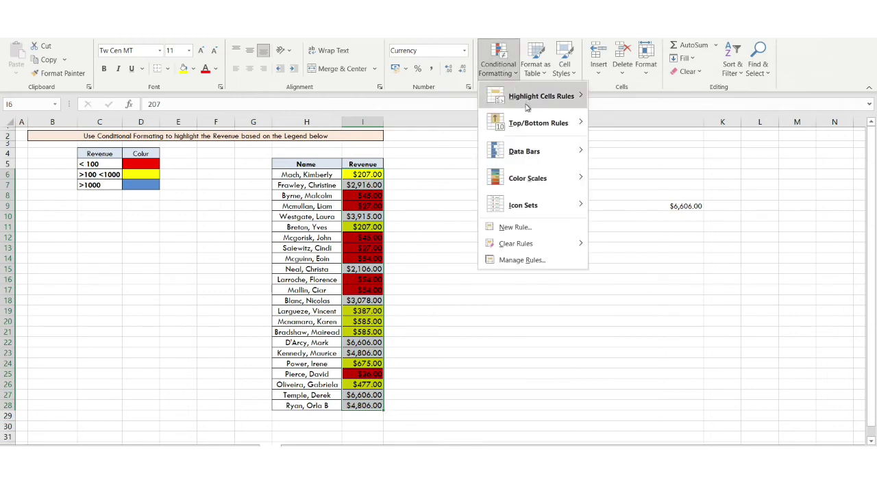
pyautogui.click(515, 226)
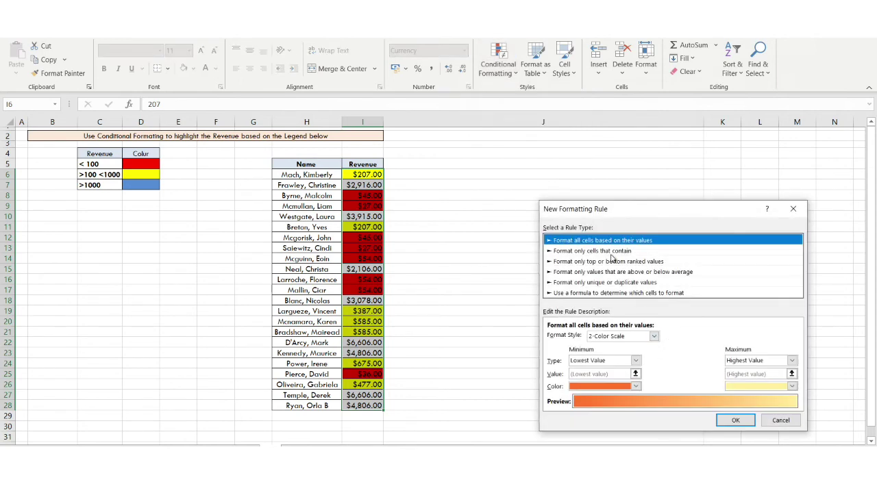
pyautogui.click(609, 251)
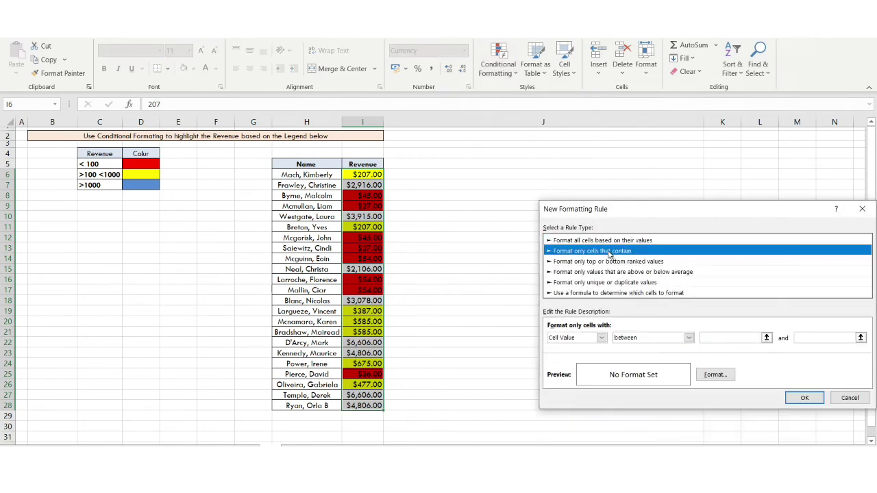
pyautogui.click(714, 339)
pyautogui.write('1000')
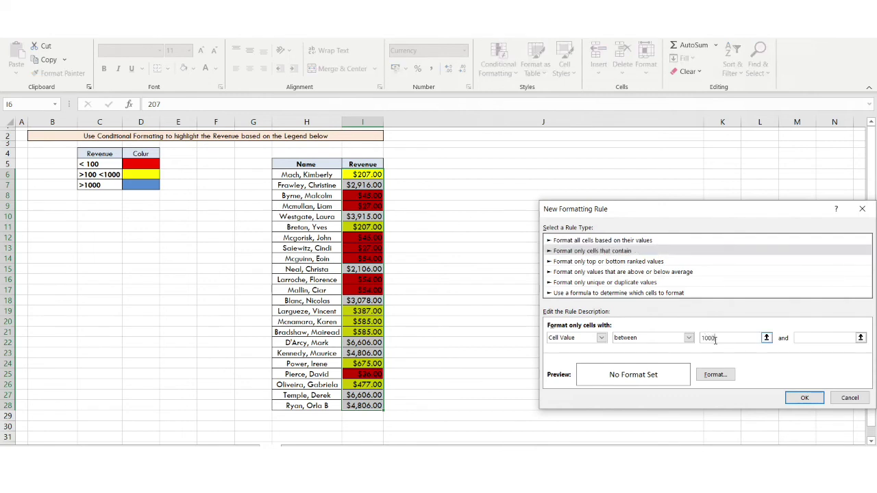
pyautogui.click(806, 337)
pyautogui.write('999999999999')
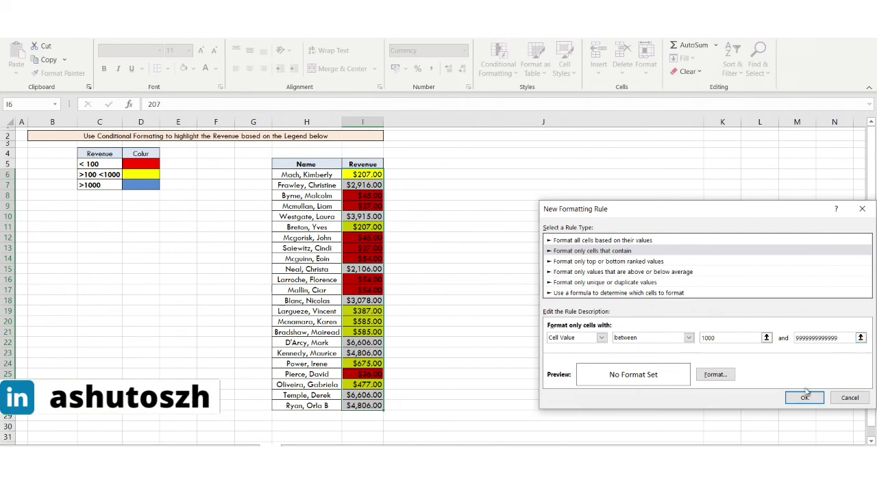
pyautogui.click(715, 375)
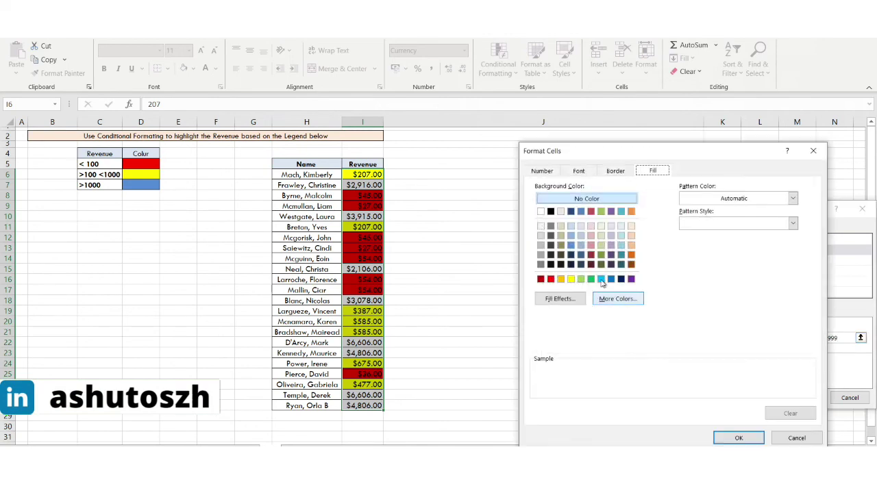
pyautogui.click(600, 279)
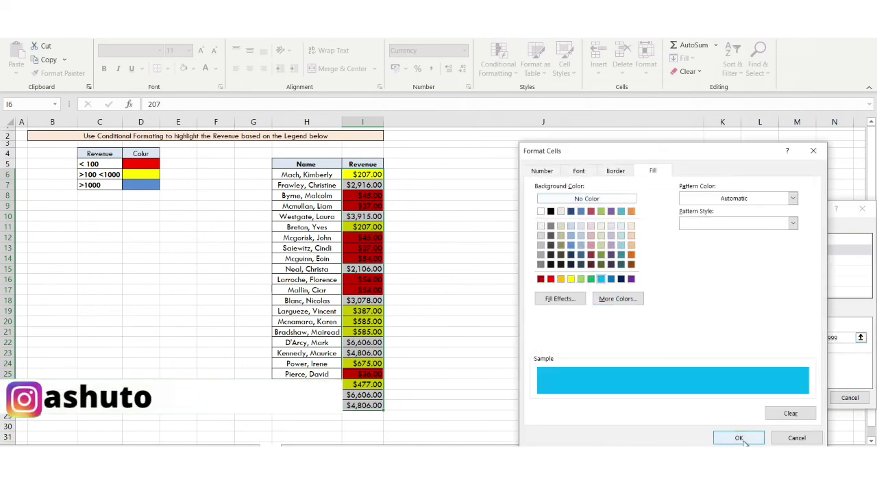
pyautogui.click(744, 439)
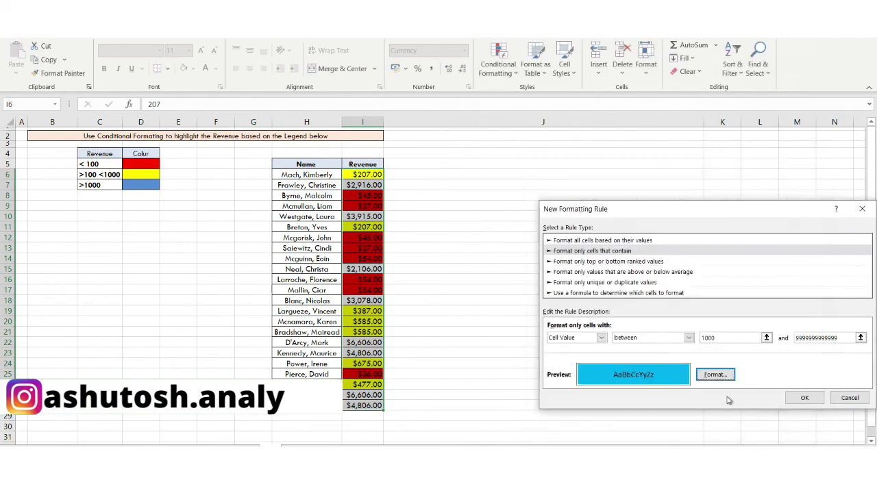
pyautogui.click(803, 398)
pyautogui.click(360, 206)
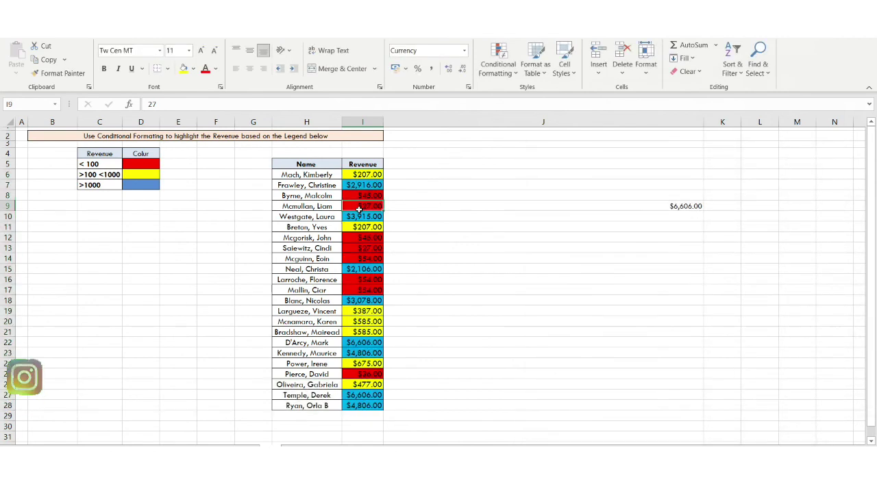
pyautogui.moveTo(362, 175); pyautogui.dragTo(362, 405)
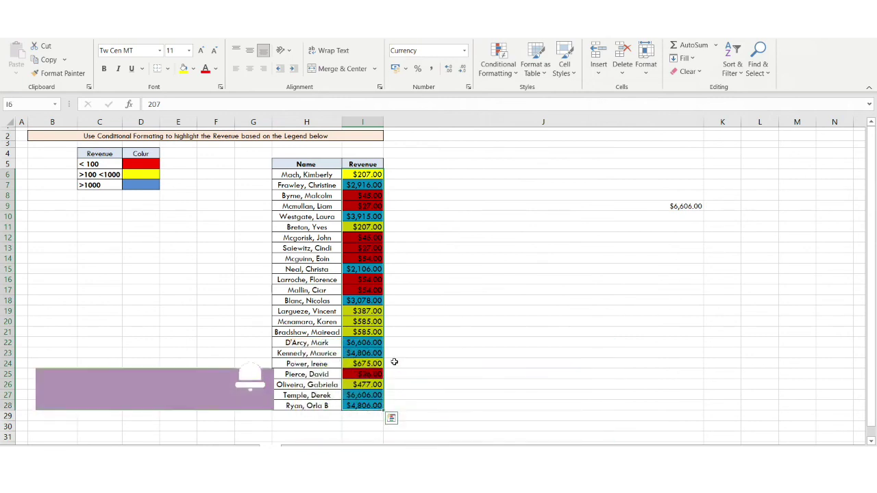
pyautogui.click(394, 362)
pyautogui.click(392, 248)
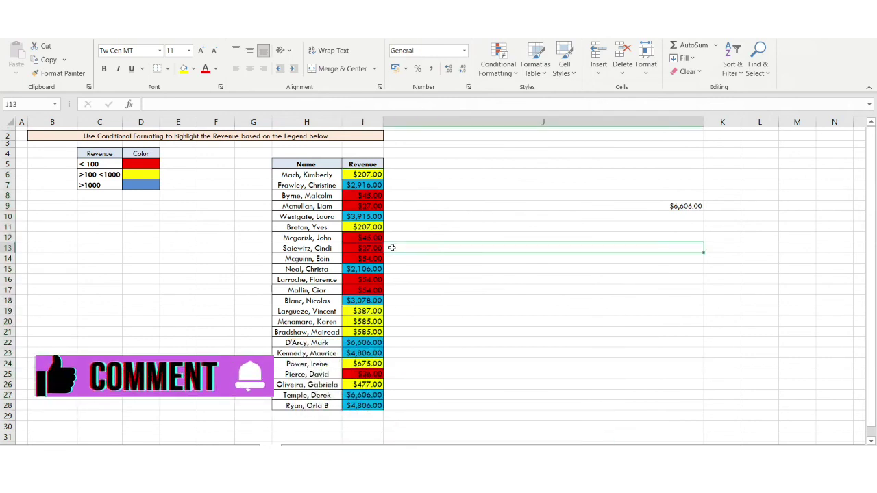